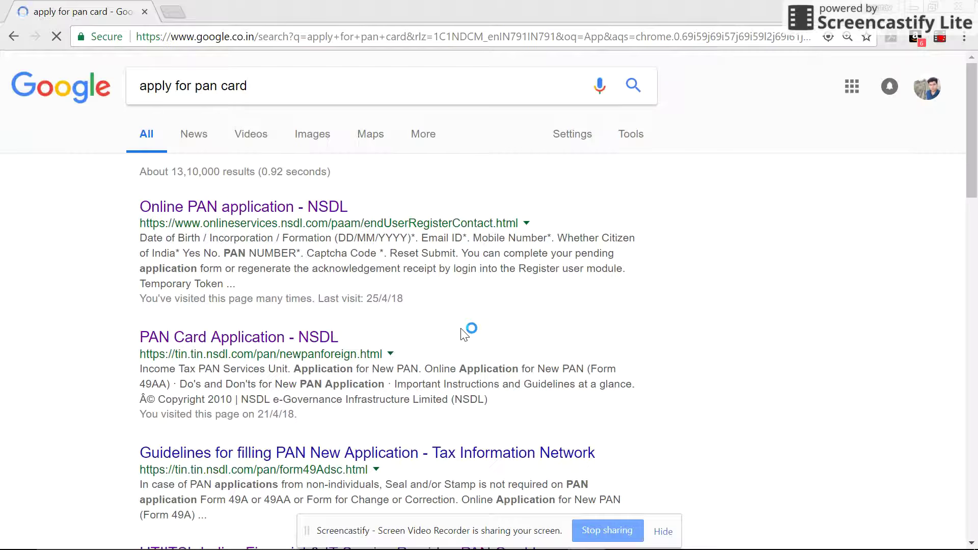
- Open the "Online PAN application - NSDL" page from the search results
{"action": "scroll", "coordinate": [583, 336], "scroll_direction": "down", "scroll_amount": 2}
{"action": "scroll", "coordinate": [583, 336], "scroll_direction": "up", "scroll_amount": 2}
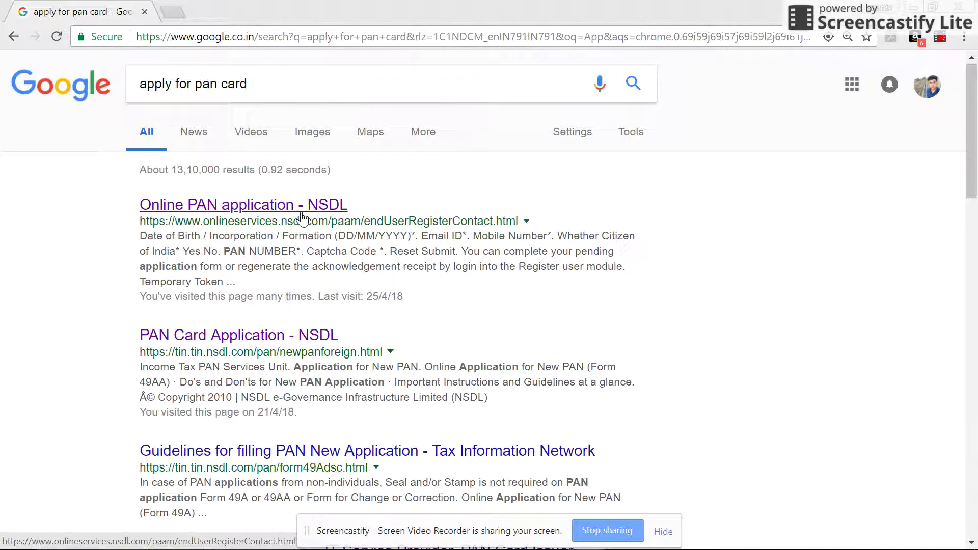
{"action": "left_click", "coordinate": [303, 218]}
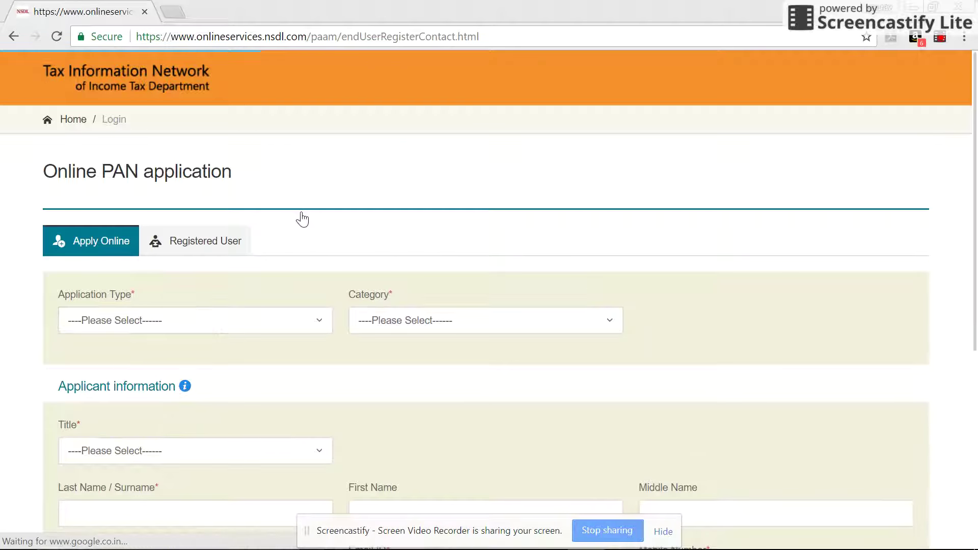
- Look through the online PAN application form and examine the options offered for the application type
{"action": "scroll", "coordinate": [228, 314], "scroll_direction": "down", "scroll_amount": 3}
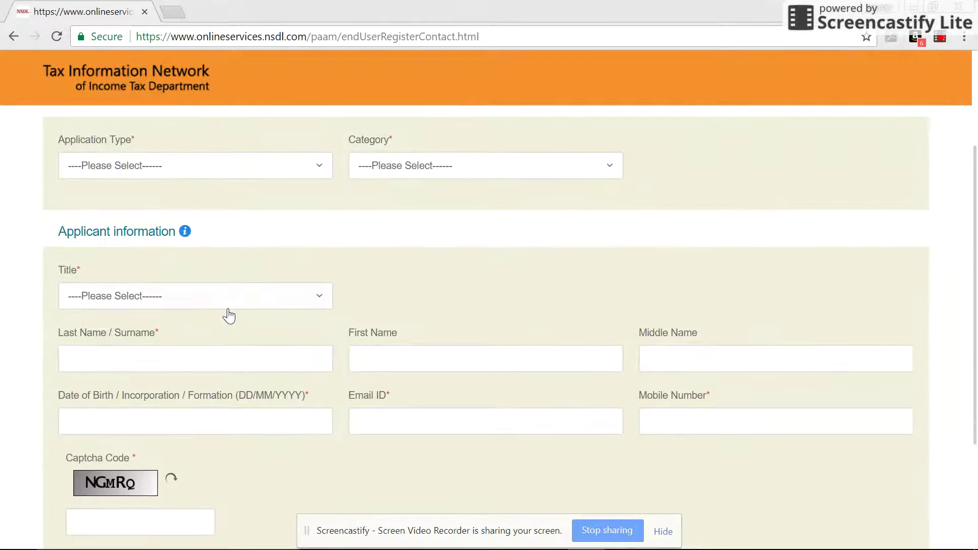
{"action": "scroll", "coordinate": [227, 312], "scroll_direction": "up", "scroll_amount": 2}
{"action": "scroll", "coordinate": [227, 314], "scroll_direction": "up", "scroll_amount": 1}
{"action": "scroll", "coordinate": [227, 315], "scroll_direction": "down", "scroll_amount": 4}
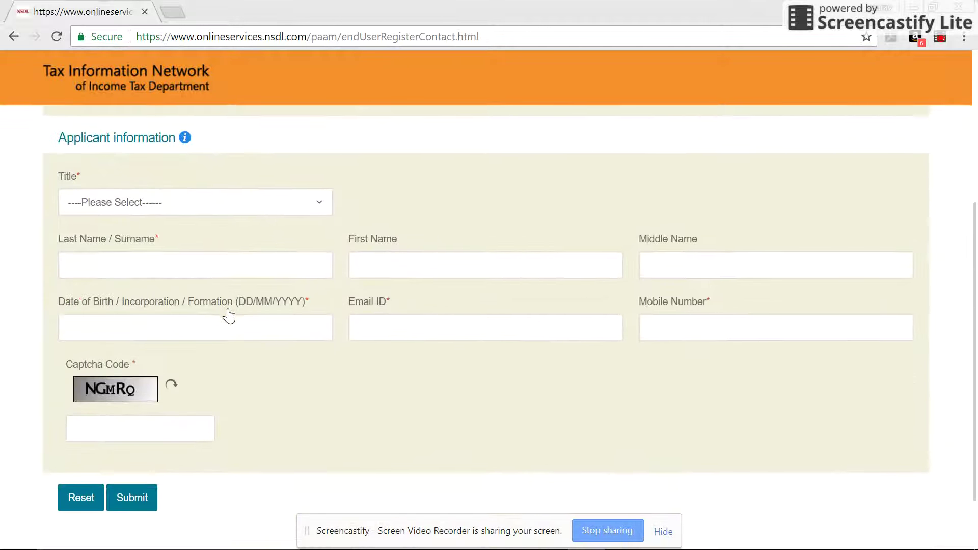
{"action": "scroll", "coordinate": [227, 313], "scroll_direction": "up", "scroll_amount": 3}
{"action": "scroll", "coordinate": [227, 313], "scroll_direction": "up", "scroll_amount": 1}
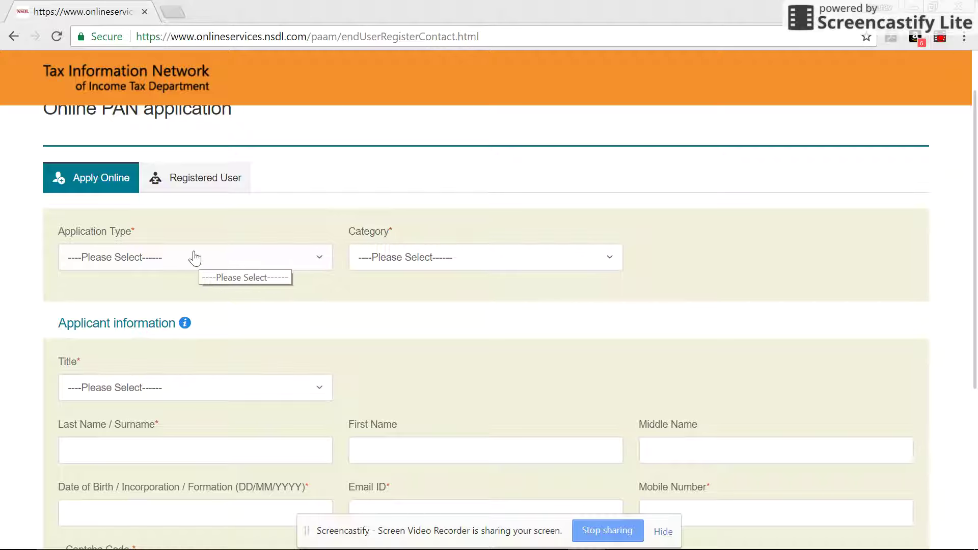
{"action": "left_click", "coordinate": [236, 260]}
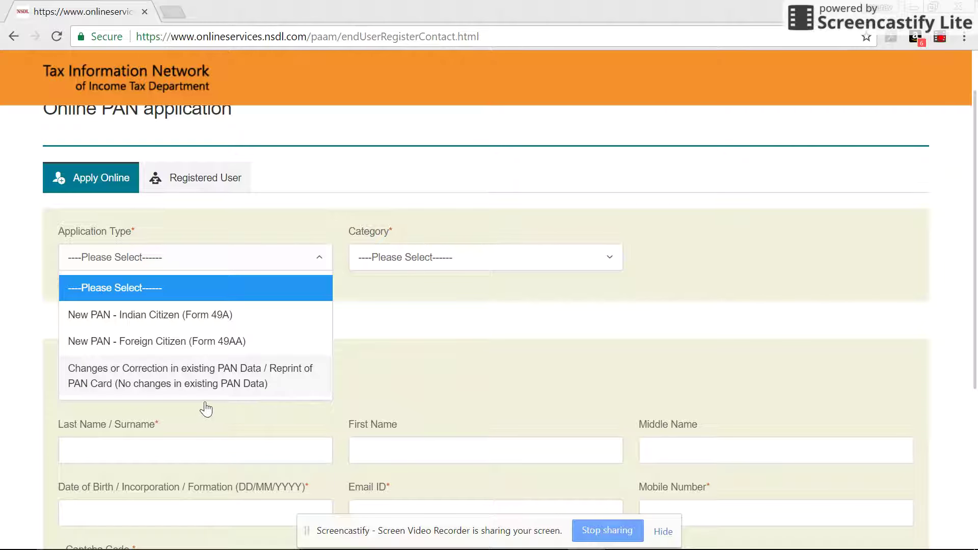
{"action": "left_click", "coordinate": [225, 410]}
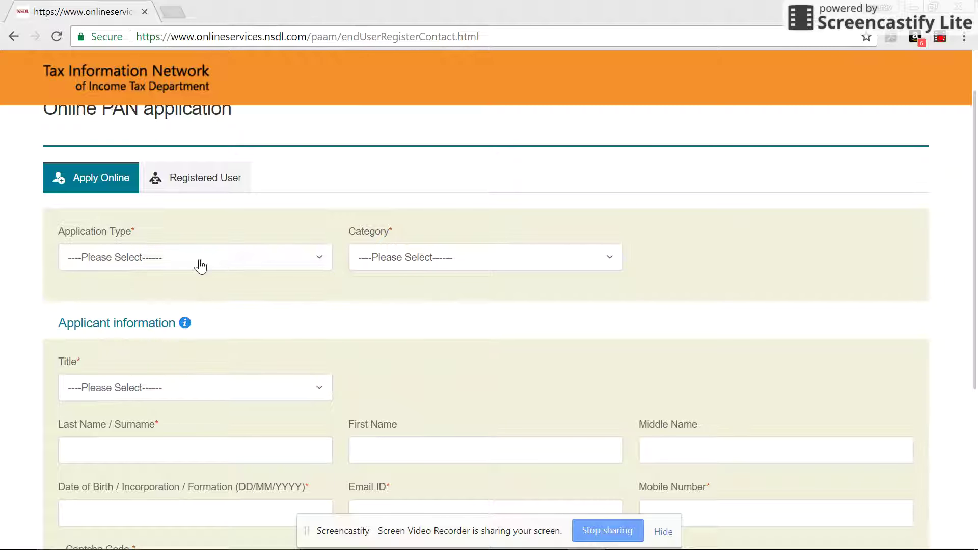
- View the Registered User section for pending applications and return to the Apply Online form
{"action": "left_click", "coordinate": [175, 176]}
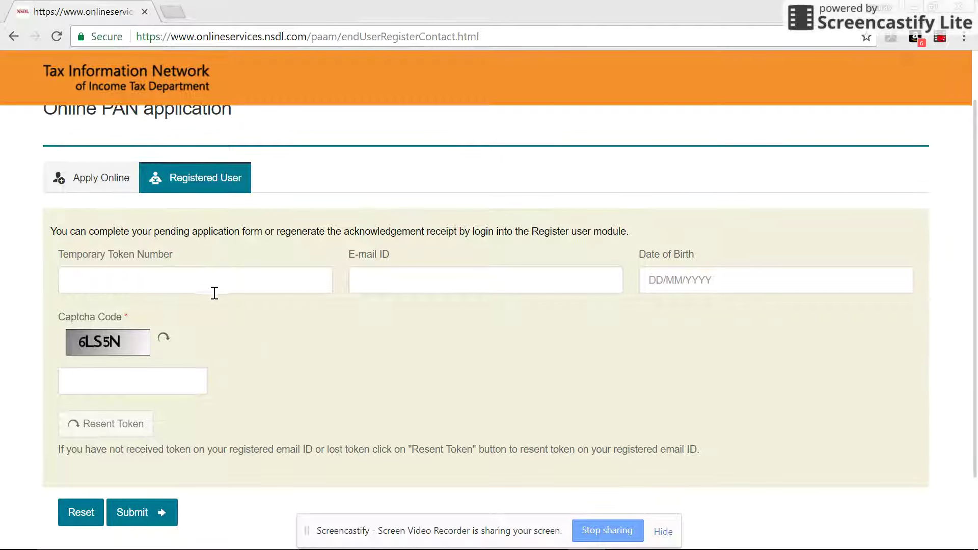
{"action": "mouse_move", "coordinate": [469, 517]}
{"action": "left_click", "coordinate": [97, 192]}
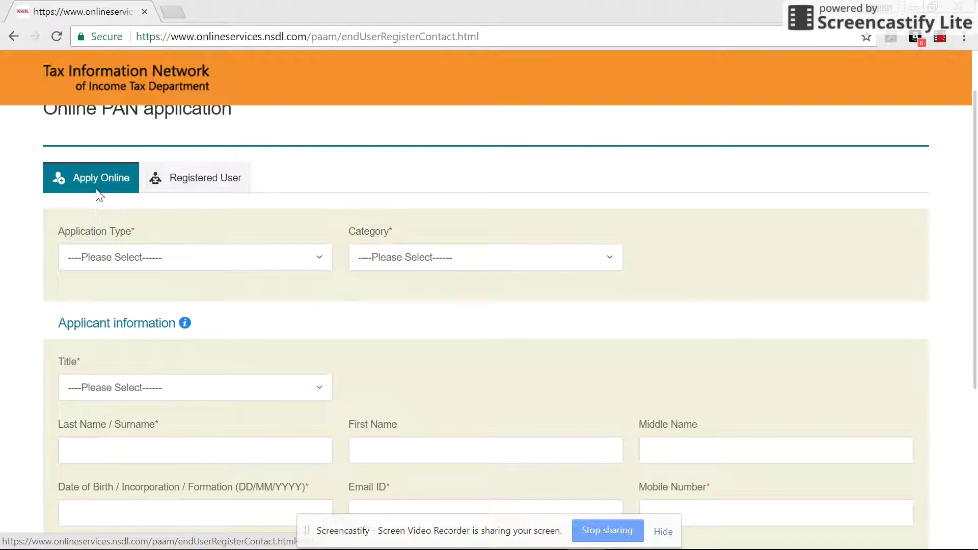
{"action": "scroll", "coordinate": [268, 294], "scroll_direction": "down", "scroll_amount": 4}
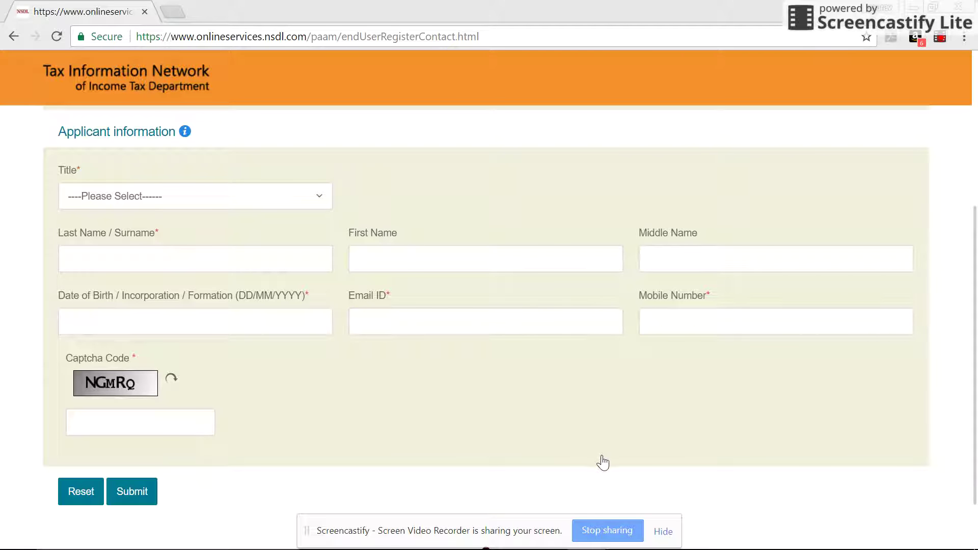
{"action": "left_click", "coordinate": [255, 199]}
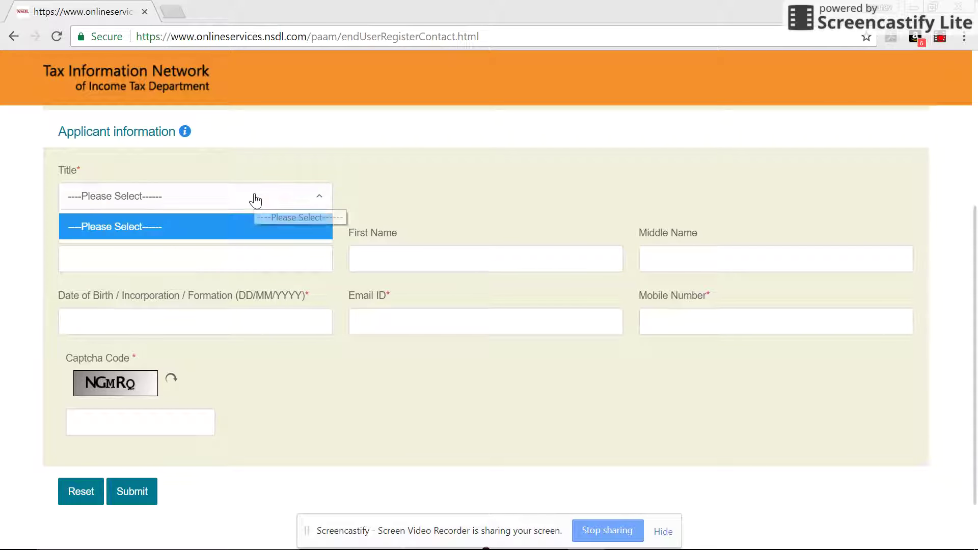
{"action": "left_click", "coordinate": [225, 270]}
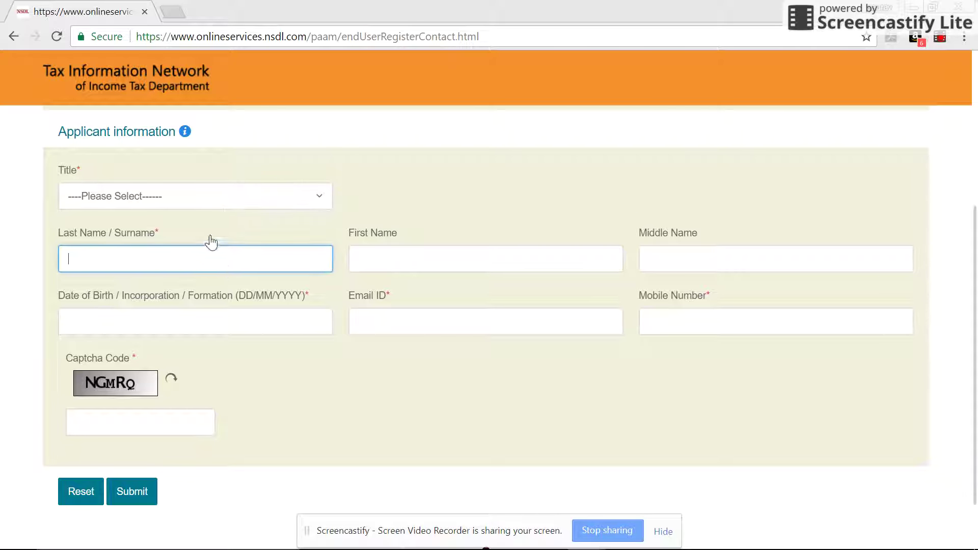
{"action": "left_click", "coordinate": [205, 208]}
- Set the application type to New PAN - Indian Citizen (Form 49A)
{"action": "scroll", "coordinate": [204, 208], "scroll_direction": "up", "scroll_amount": 2}
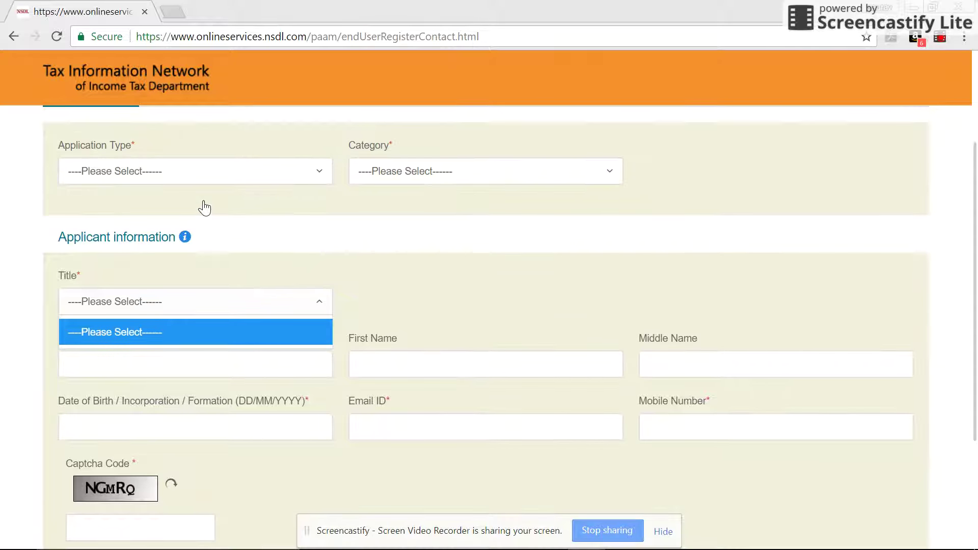
{"action": "left_click", "coordinate": [205, 182]}
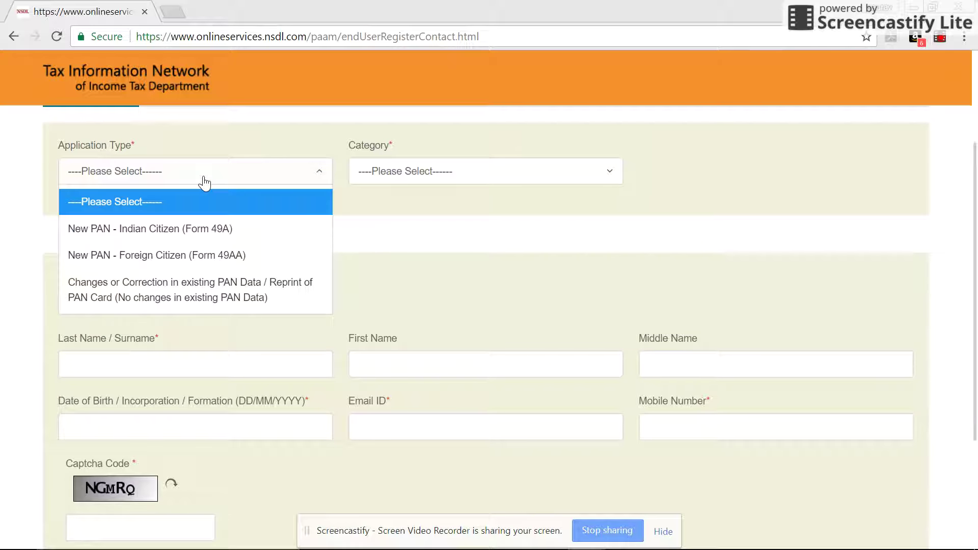
{"action": "left_click", "coordinate": [196, 224]}
{"action": "scroll", "coordinate": [196, 224], "scroll_direction": "up", "scroll_amount": 2}
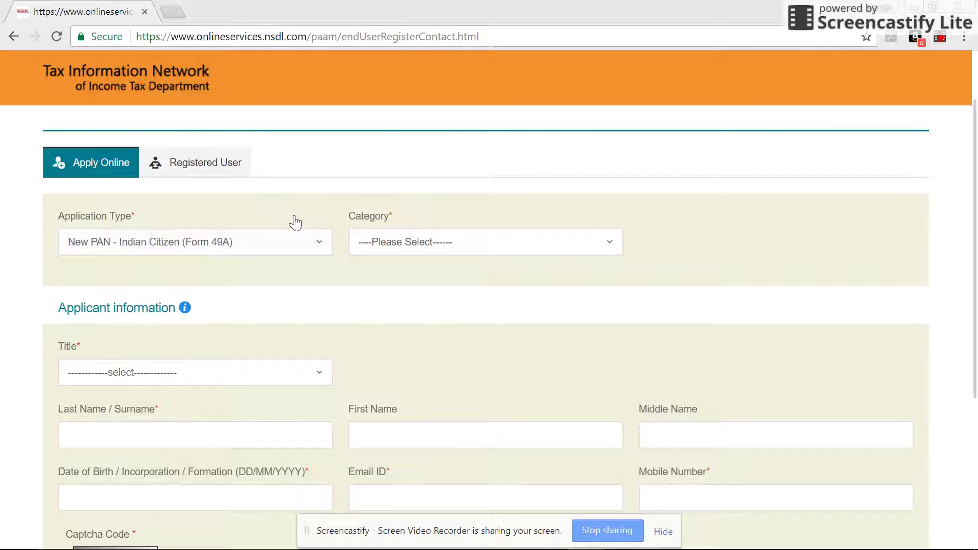
{"action": "scroll", "coordinate": [295, 223], "scroll_direction": "up", "scroll_amount": 1}
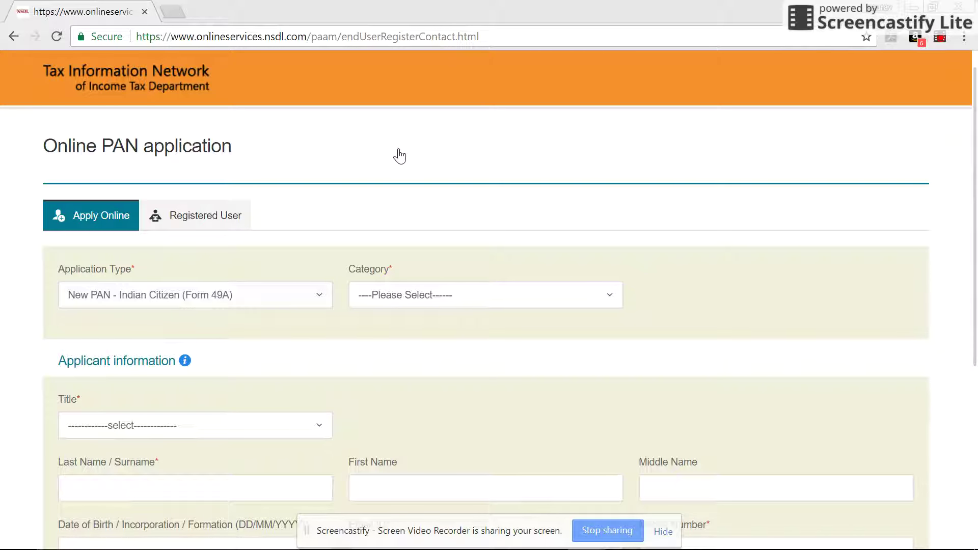
{"action": "scroll", "coordinate": [212, 372], "scroll_direction": "down", "scroll_amount": 6}
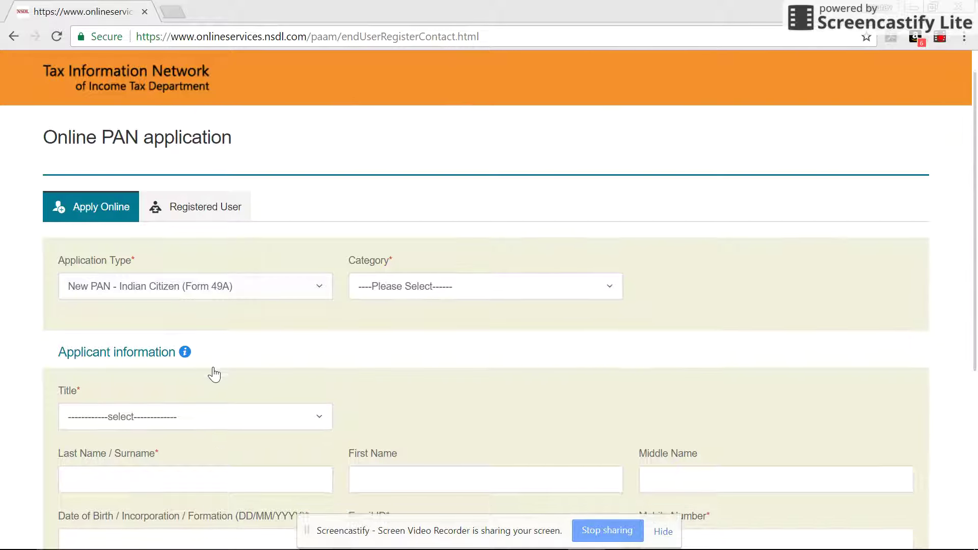
{"action": "scroll", "coordinate": [213, 383], "scroll_direction": "up", "scroll_amount": 5}
{"action": "scroll", "coordinate": [213, 384], "scroll_direction": "up", "scroll_amount": 1}
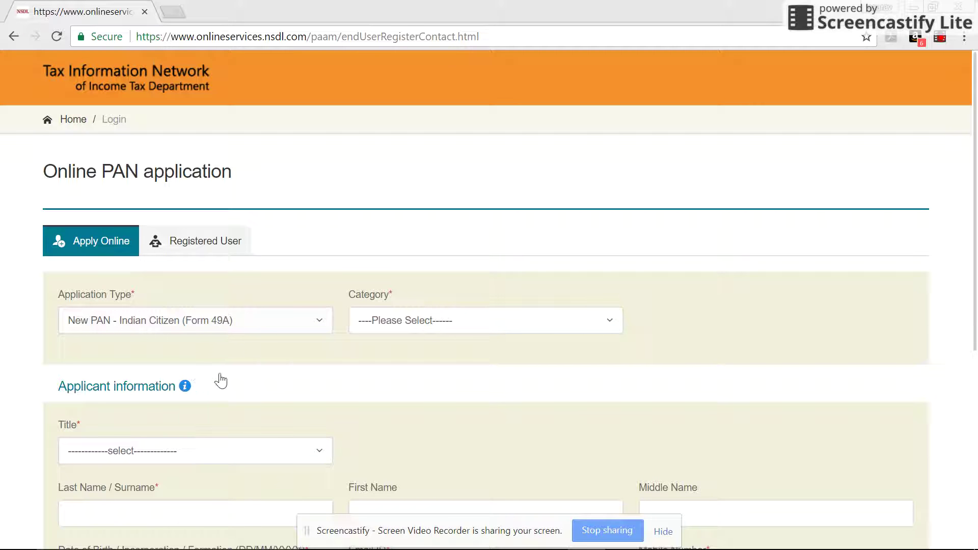
- Review the applicant categories, hide the screen-sharing notice and set the category to INDIVIDUAL
{"action": "left_click", "coordinate": [415, 328]}
{"action": "scroll", "coordinate": [447, 436], "scroll_direction": "down", "scroll_amount": 3}
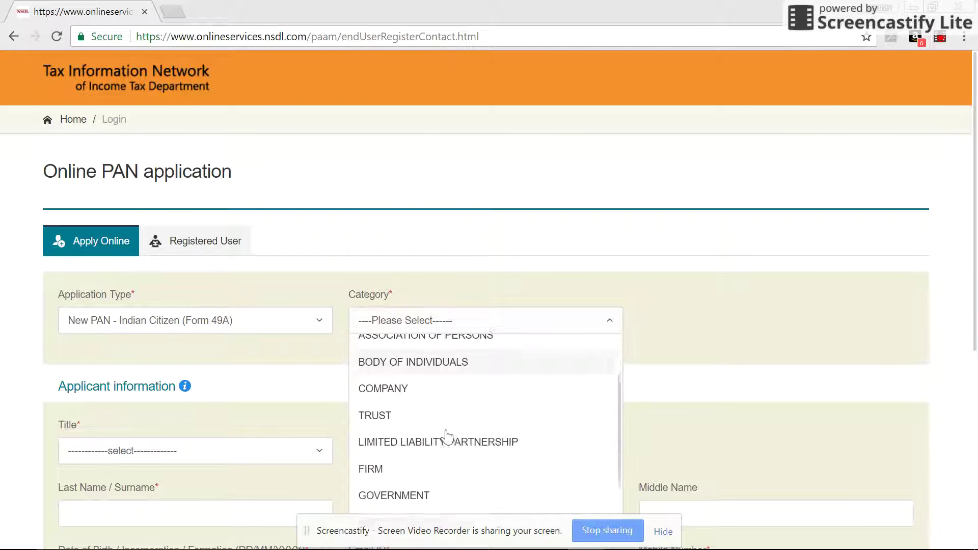
{"action": "scroll", "coordinate": [447, 437], "scroll_direction": "up", "scroll_amount": 3}
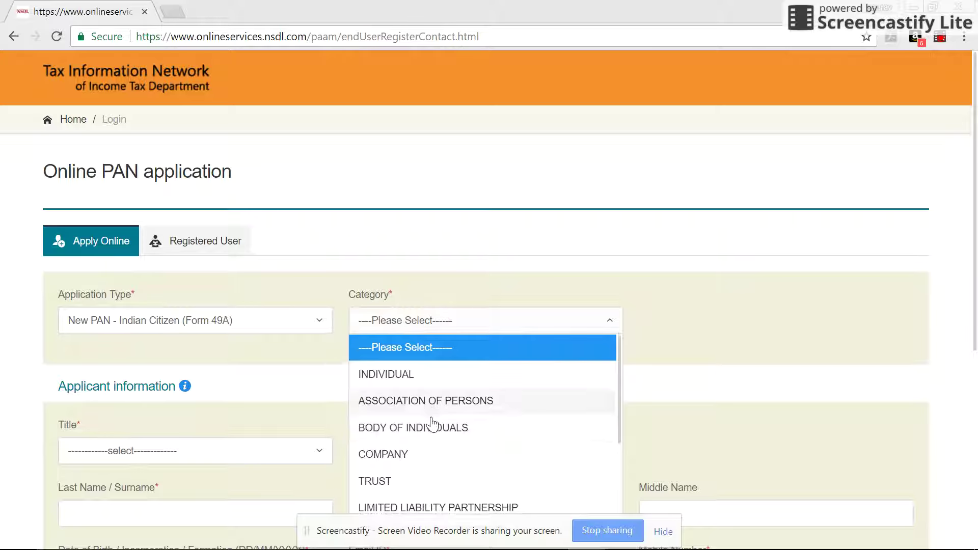
{"action": "scroll", "coordinate": [432, 424], "scroll_direction": "down", "scroll_amount": 2}
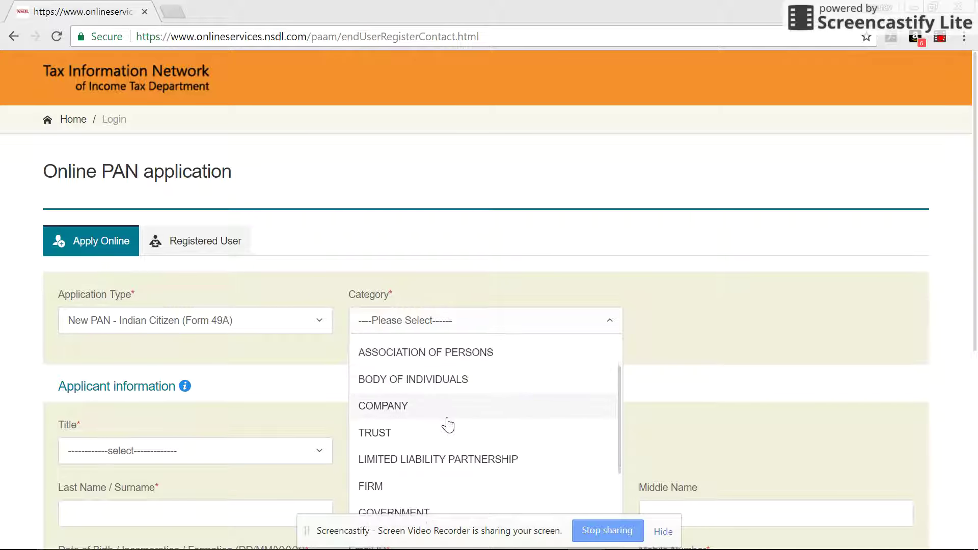
{"action": "scroll", "coordinate": [448, 424], "scroll_direction": "down", "scroll_amount": 3}
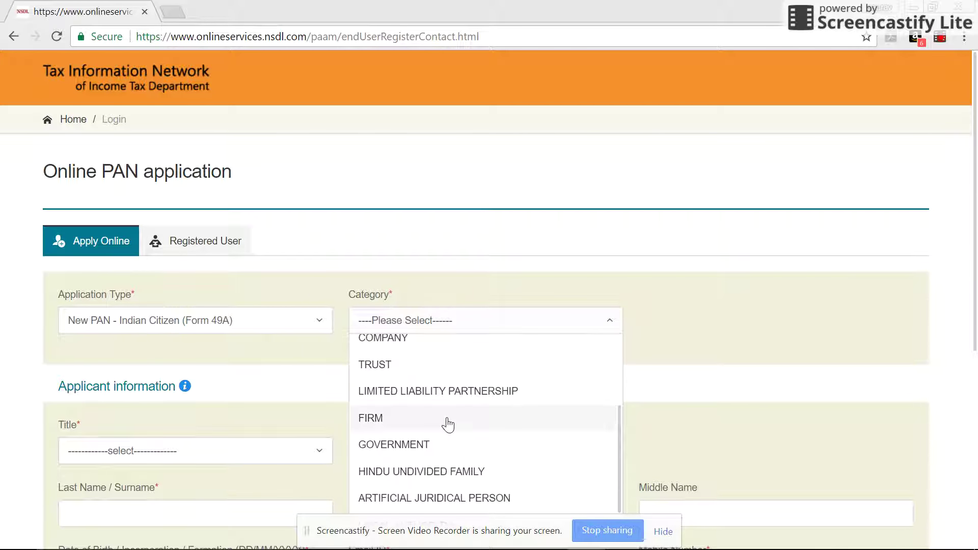
{"action": "scroll", "coordinate": [449, 424], "scroll_direction": "down", "scroll_amount": 1}
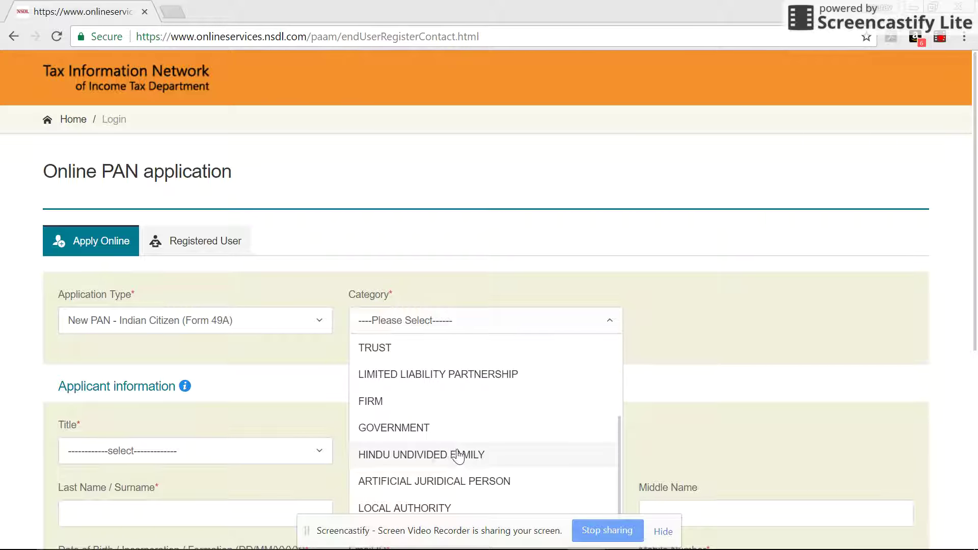
{"action": "scroll", "coordinate": [684, 407], "scroll_direction": "down", "scroll_amount": 3}
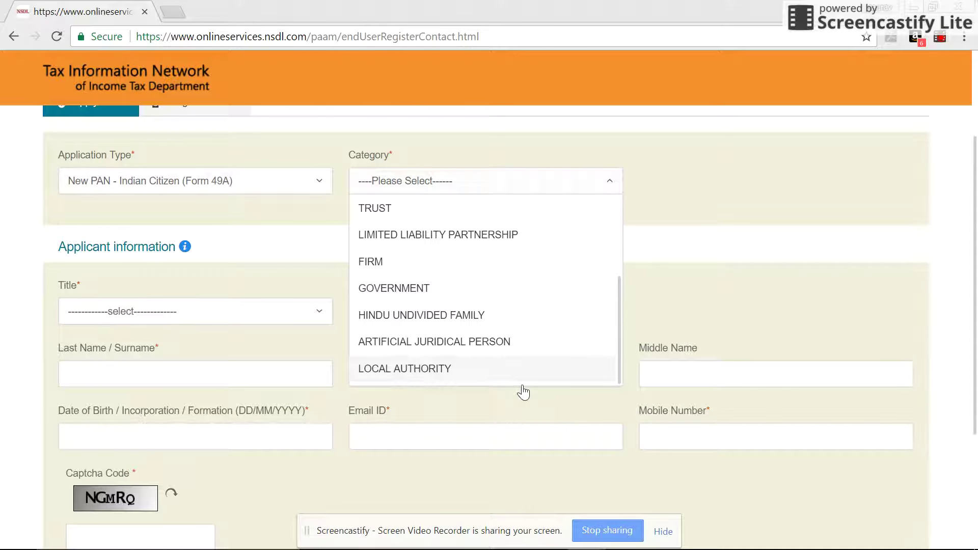
{"action": "left_click", "coordinate": [662, 531]}
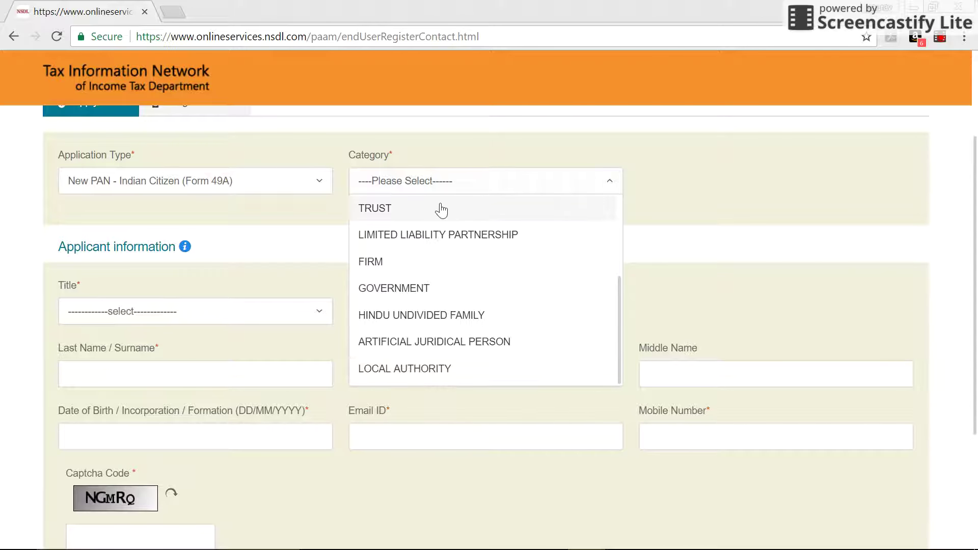
{"action": "scroll", "coordinate": [444, 224], "scroll_direction": "up", "scroll_amount": 3}
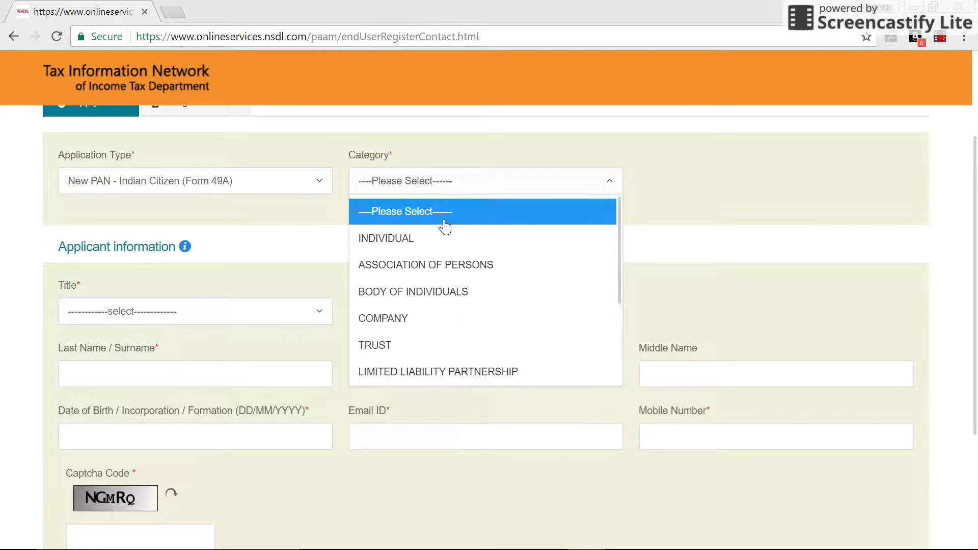
{"action": "left_click", "coordinate": [439, 243]}
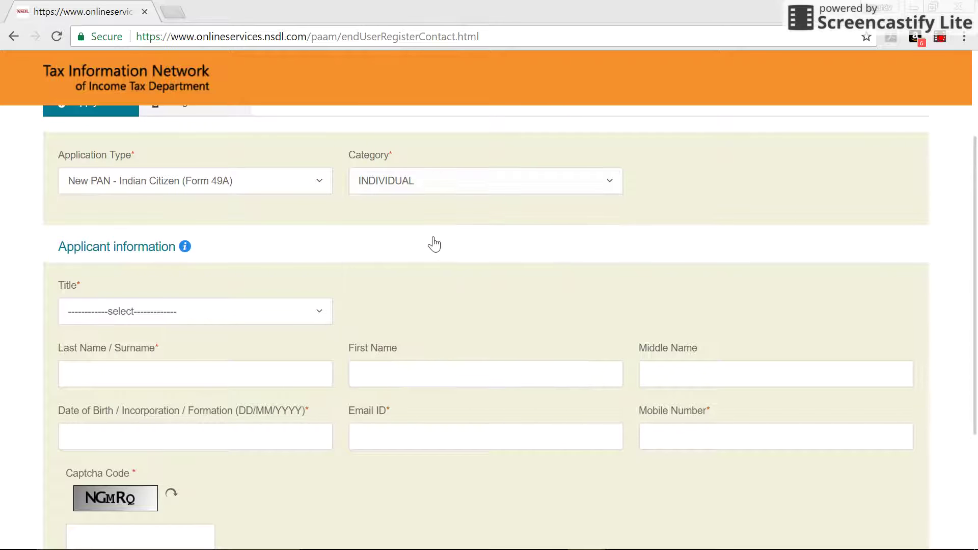
- Set the applicant's title to Shri in the applicant information
{"action": "scroll", "coordinate": [296, 241], "scroll_direction": "down", "scroll_amount": 2}
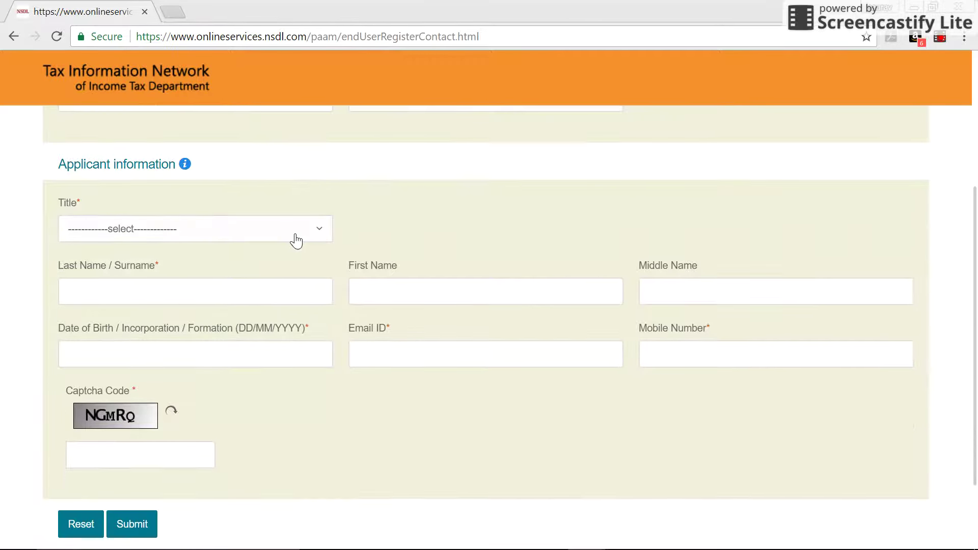
{"action": "left_click", "coordinate": [296, 241]}
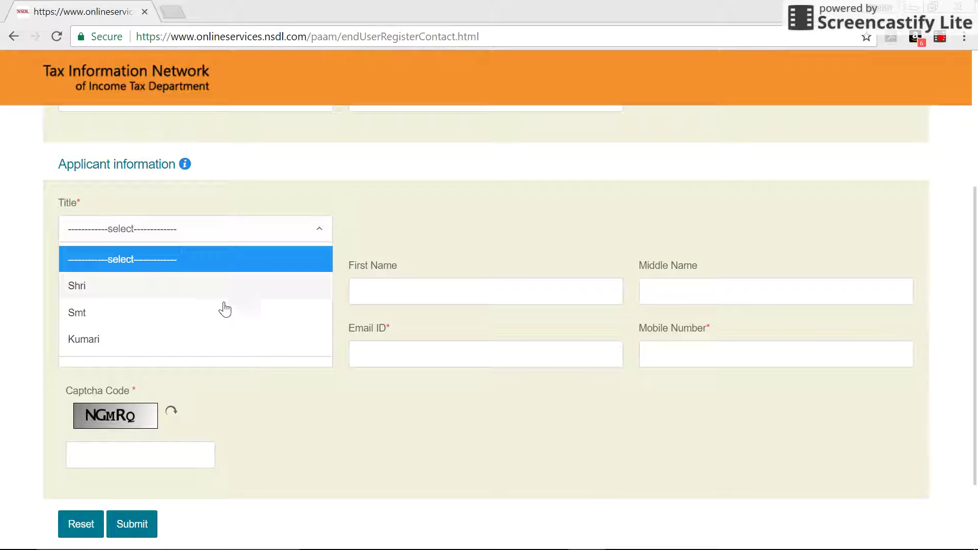
{"action": "scroll", "coordinate": [224, 305], "scroll_direction": "down", "scroll_amount": 1}
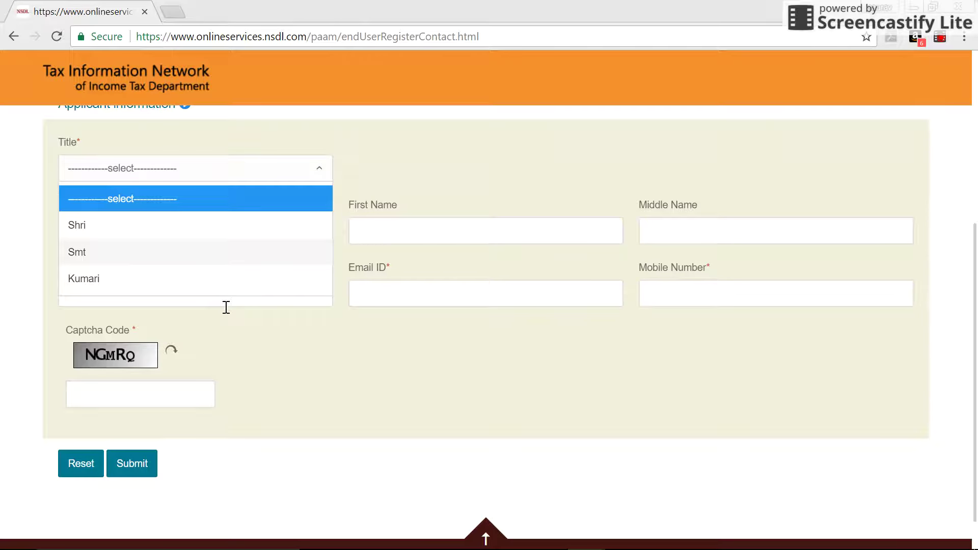
{"action": "left_click", "coordinate": [238, 226]}
- Go through the applicant's surname, first name, middle name, date of birth, email and mobile number fields, leaving them empty
{"action": "scroll", "coordinate": [237, 233], "scroll_direction": "up", "scroll_amount": 2}
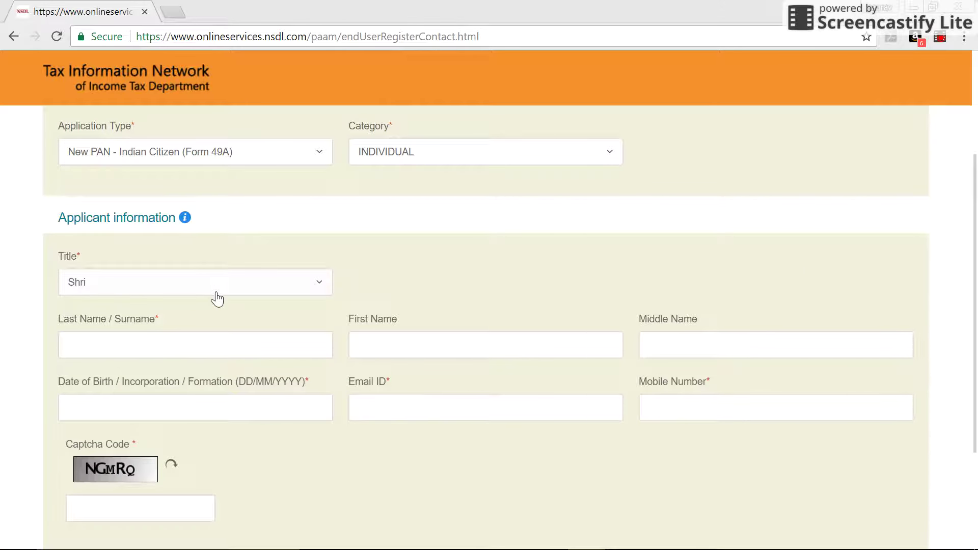
{"action": "left_click", "coordinate": [193, 351]}
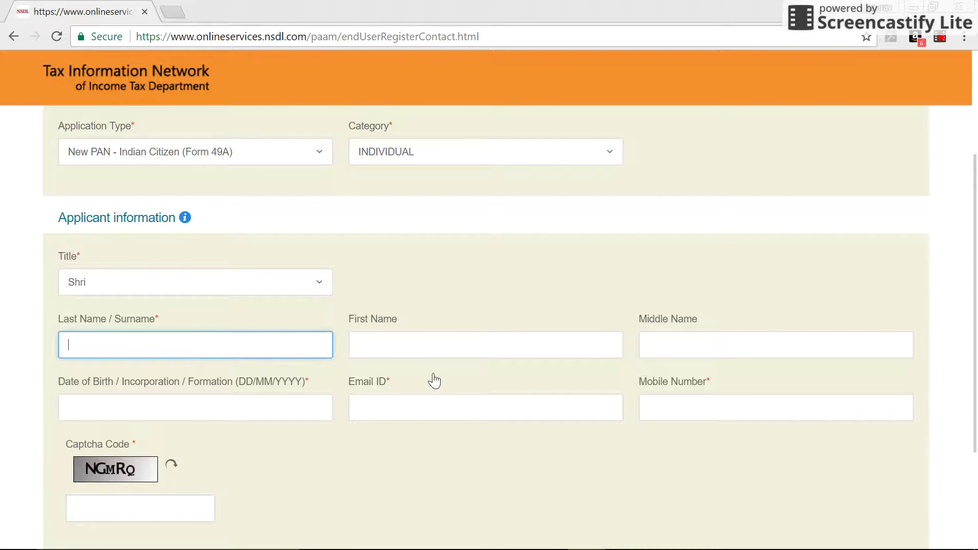
{"action": "left_click", "coordinate": [453, 352]}
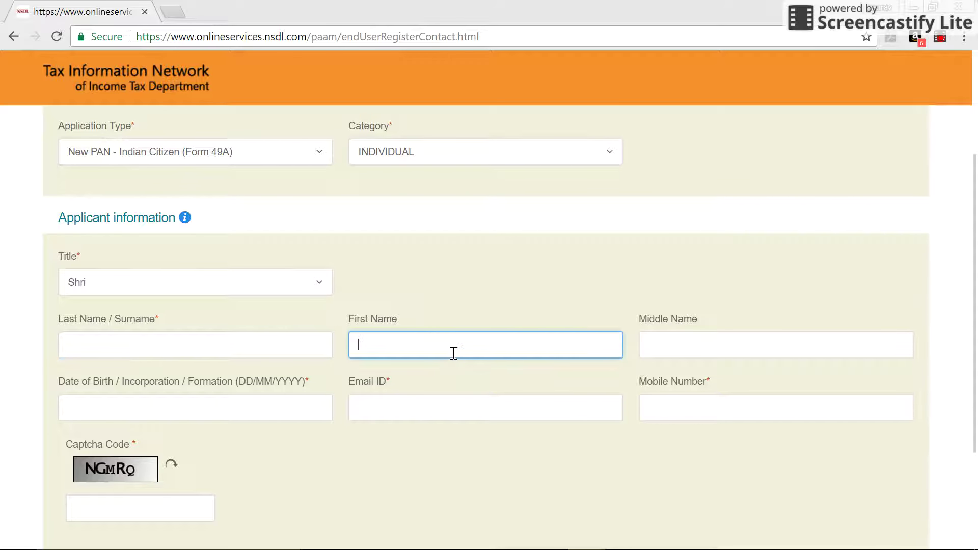
{"action": "left_click", "coordinate": [670, 338]}
{"action": "left_click", "coordinate": [277, 400]}
{"action": "left_click", "coordinate": [570, 411]}
{"action": "left_click", "coordinate": [664, 409]}
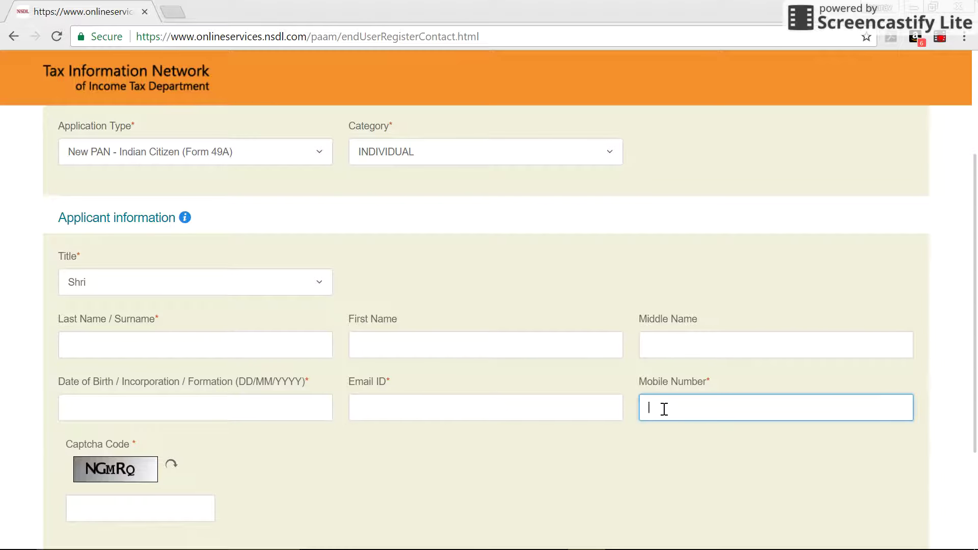
{"action": "left_click", "coordinate": [641, 429]}
{"action": "scroll", "coordinate": [641, 430], "scroll_direction": "down", "scroll_amount": 1}
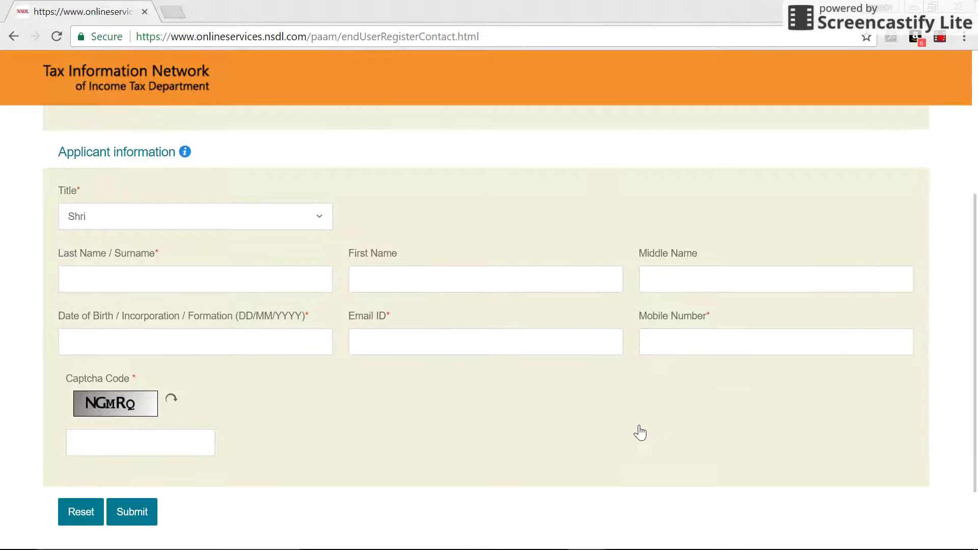
- Check the captcha field of the application form and look briefly at the Registered User section before returning to Apply Online
{"action": "left_click", "coordinate": [190, 455]}
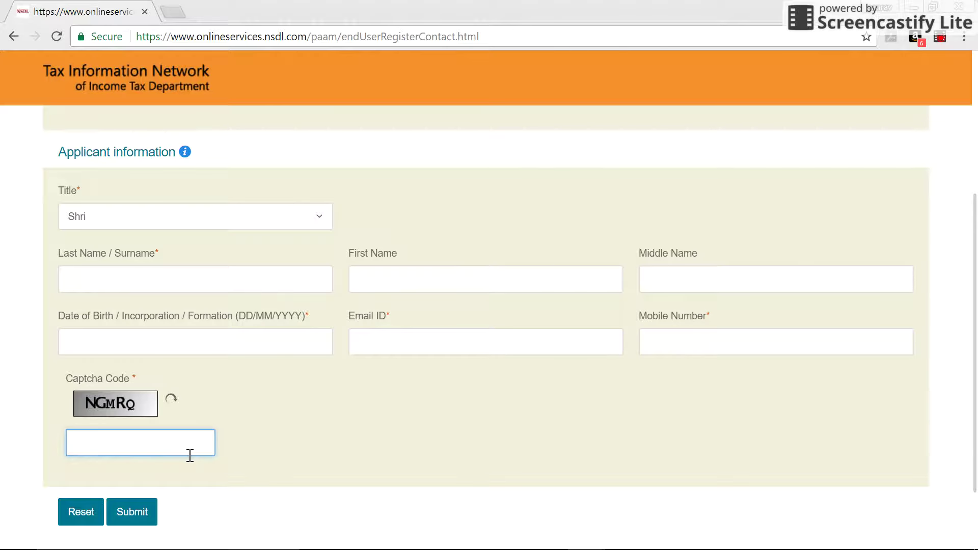
{"action": "left_click", "coordinate": [232, 453]}
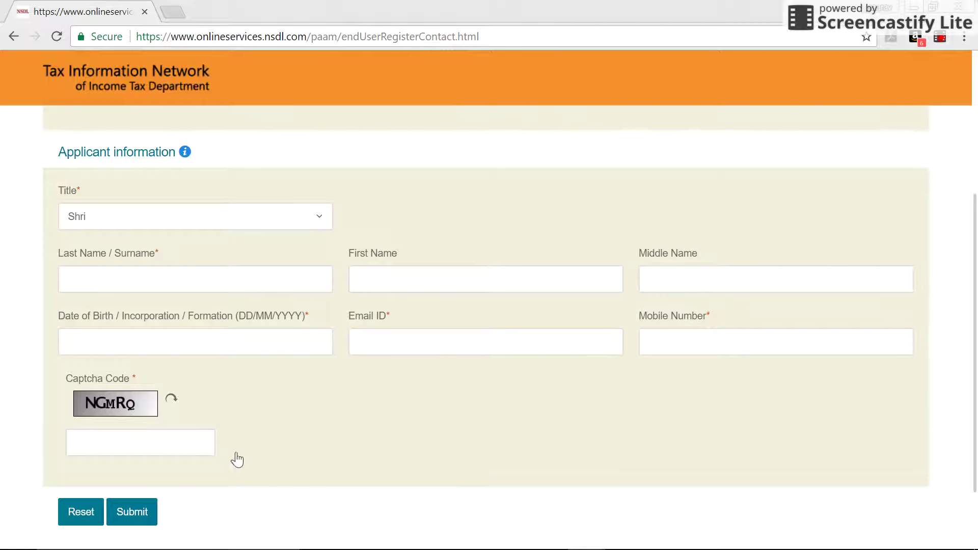
{"action": "scroll", "coordinate": [265, 442], "scroll_direction": "up", "scroll_amount": 3}
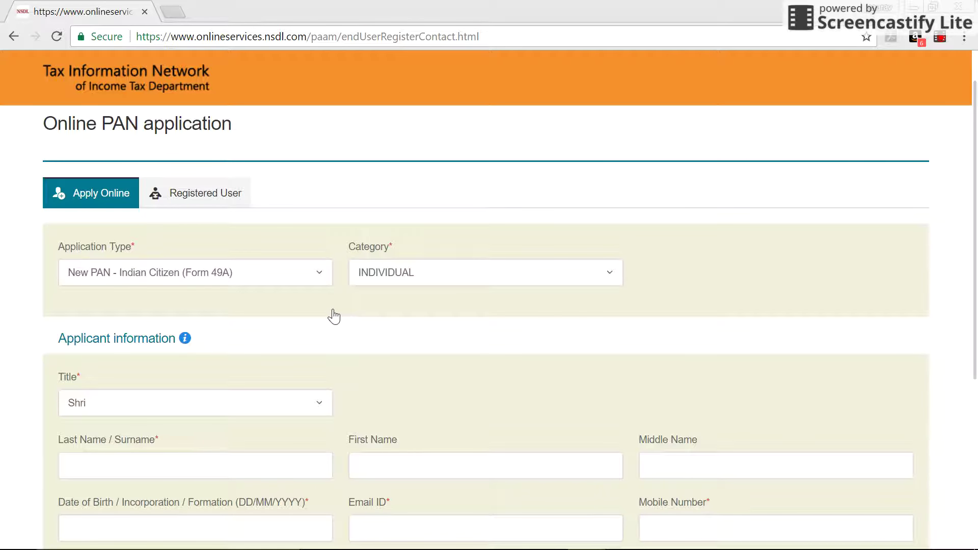
{"action": "left_click", "coordinate": [202, 192]}
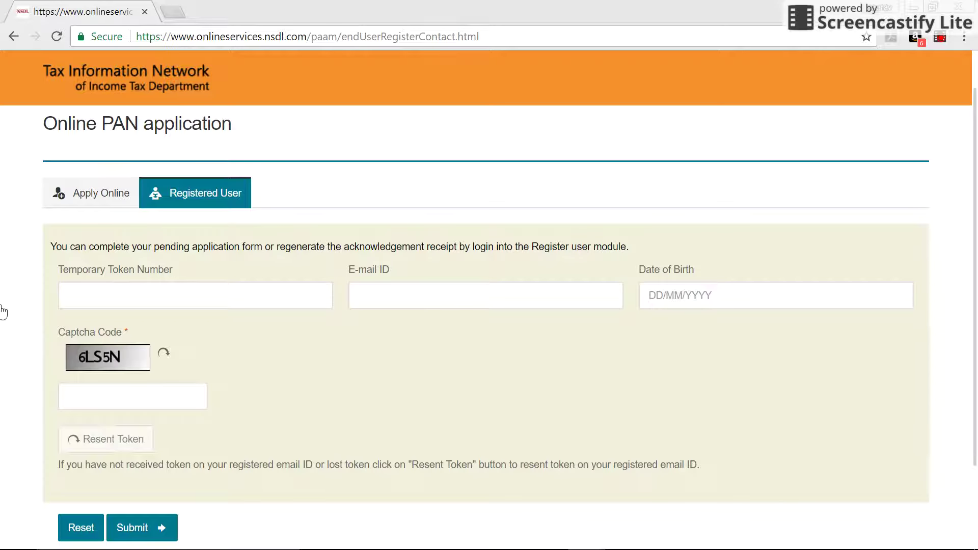
{"action": "left_click", "coordinate": [102, 192]}
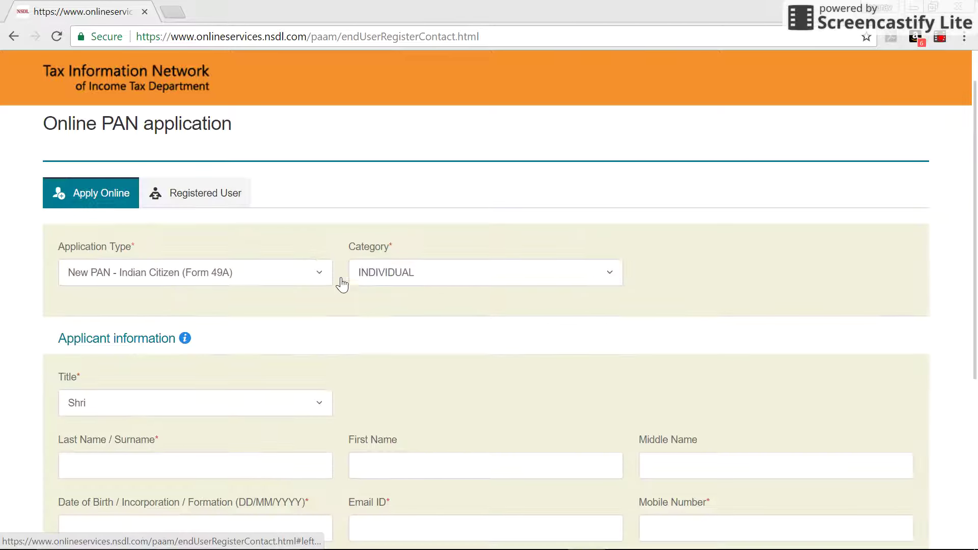
{"action": "scroll", "coordinate": [349, 290], "scroll_direction": "down", "scroll_amount": 3}
{"action": "scroll", "coordinate": [350, 285], "scroll_direction": "up", "scroll_amount": 3}
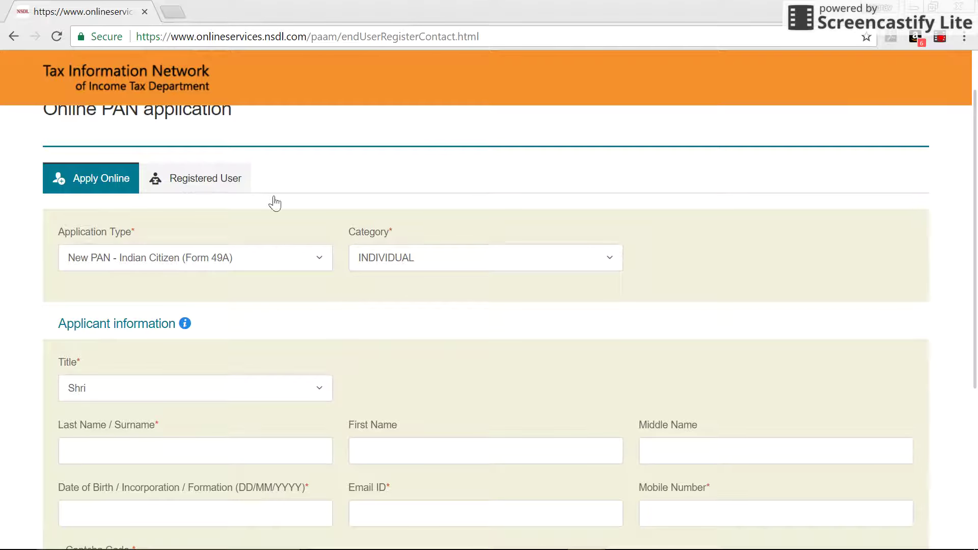
- Open the Registered User section and go through its temporary token number, email, date of birth and captcha fields, leaving them empty
{"action": "left_click", "coordinate": [235, 175]}
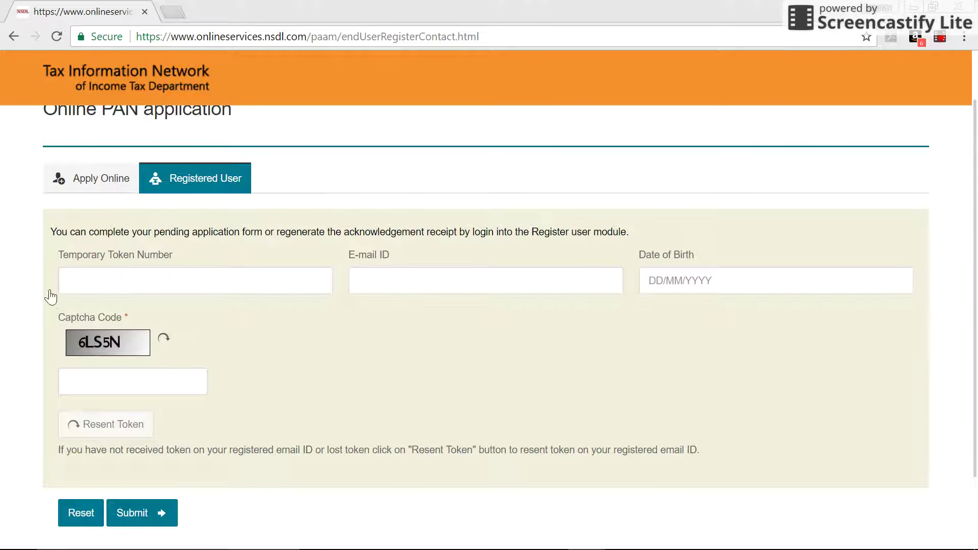
{"action": "left_click", "coordinate": [147, 281]}
{"action": "left_click", "coordinate": [377, 274]}
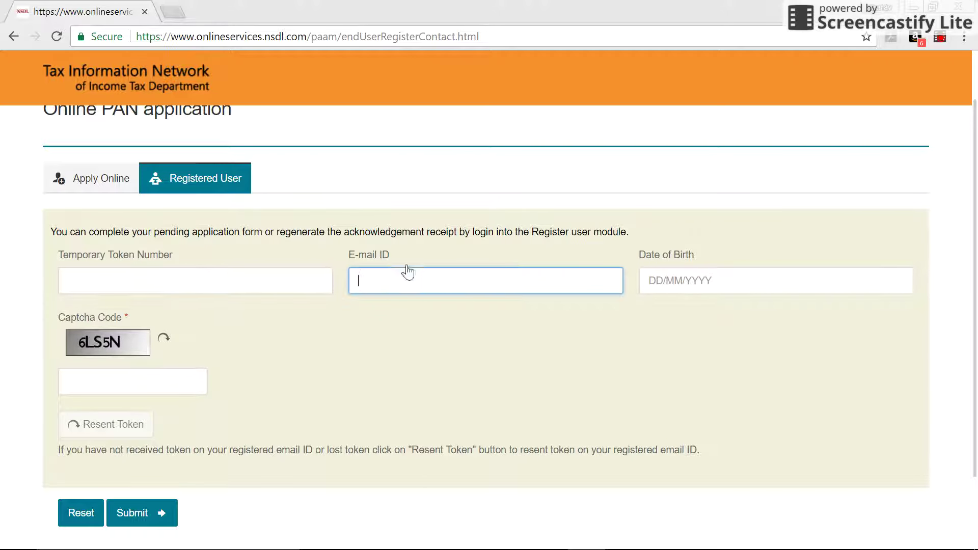
{"action": "left_click", "coordinate": [700, 273]}
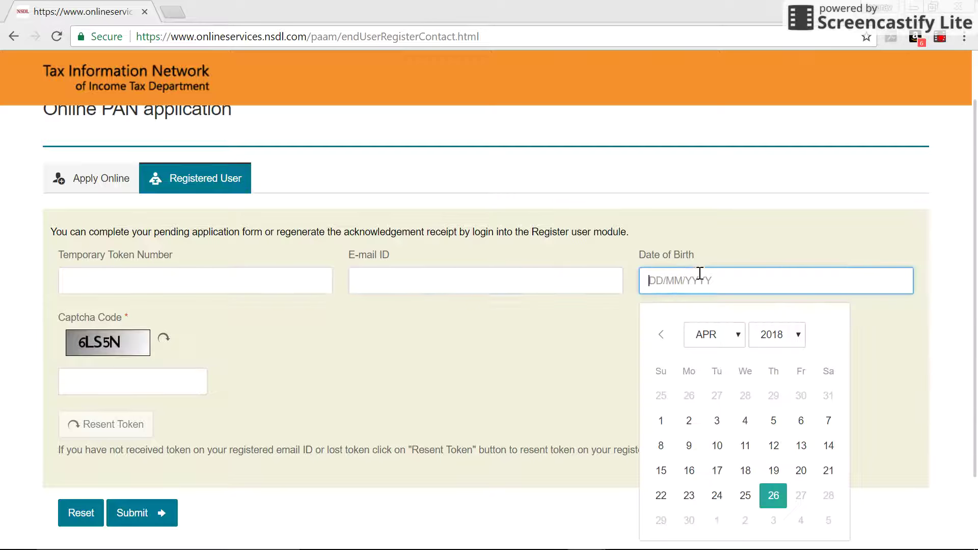
{"action": "left_click", "coordinate": [516, 324]}
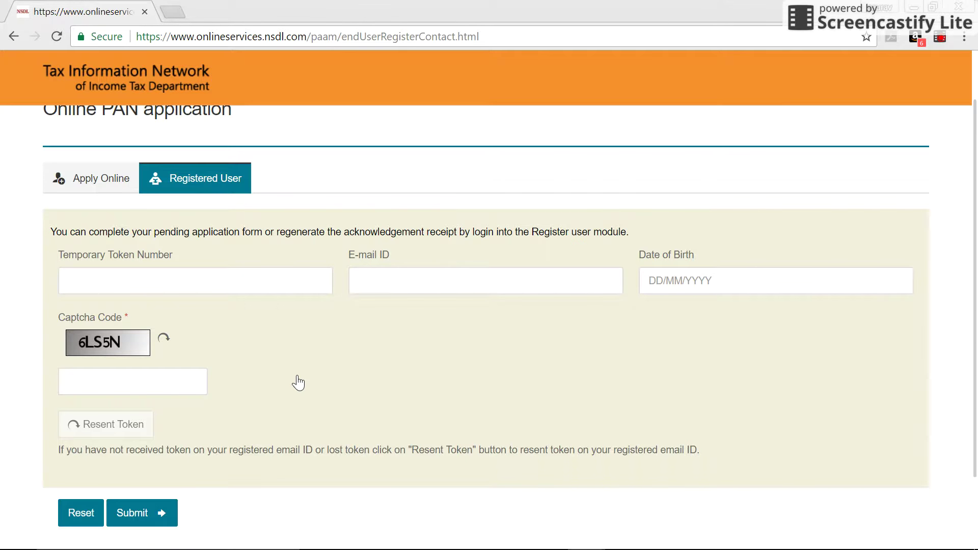
{"action": "scroll", "coordinate": [298, 383], "scroll_direction": "down", "scroll_amount": 2}
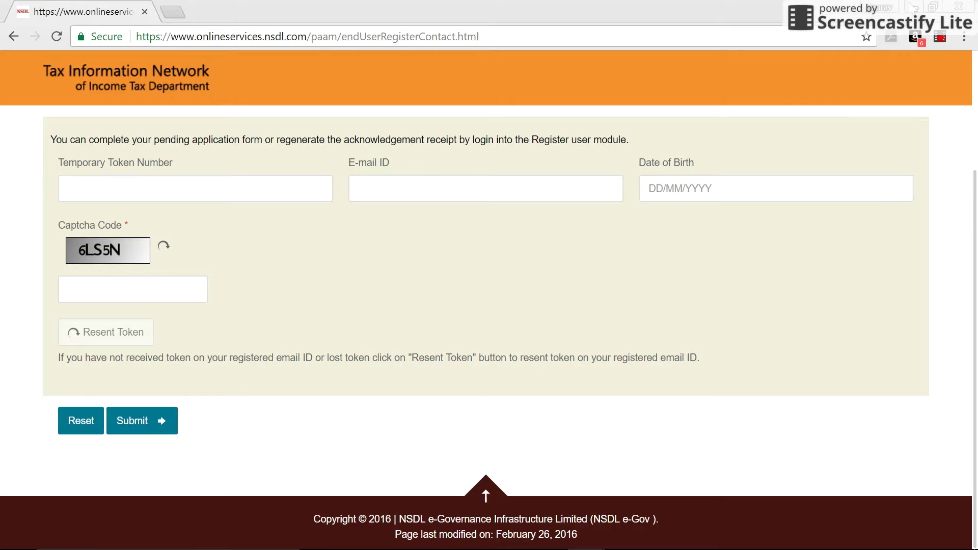
- Switch to the desktop and open the PAN CARD PDF from the DOCUMENTS folder in a maximized window
{"action": "left_click", "coordinate": [959, 6]}
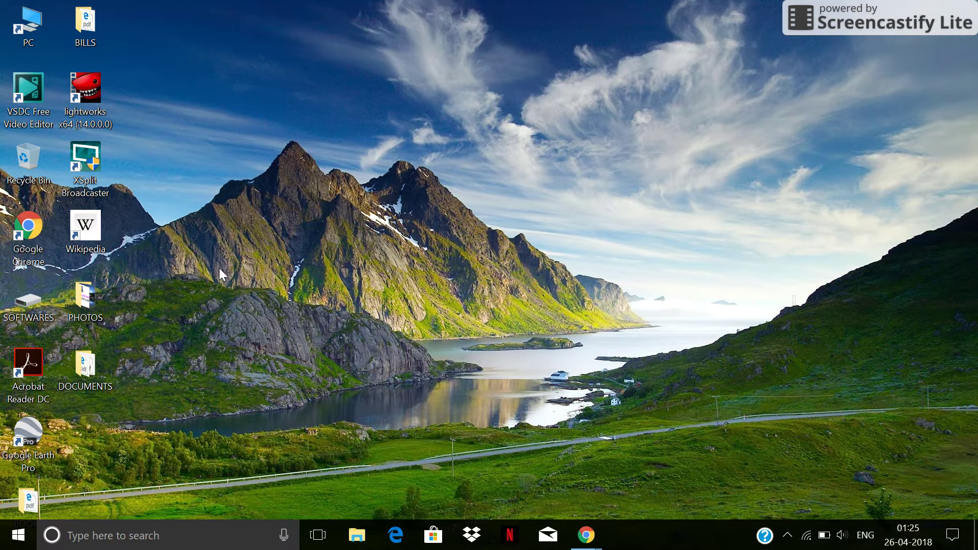
{"action": "double_click", "coordinate": [84, 365]}
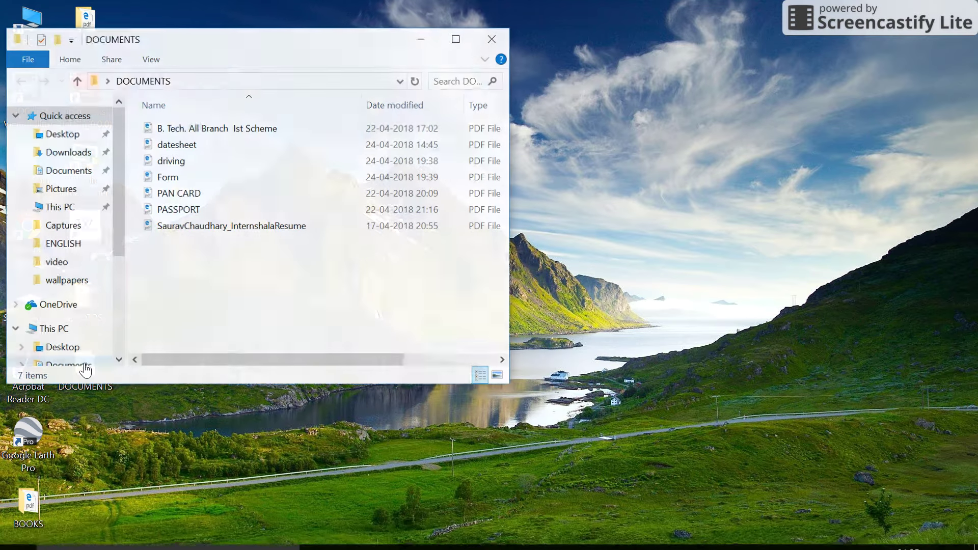
{"action": "double_click", "coordinate": [206, 199]}
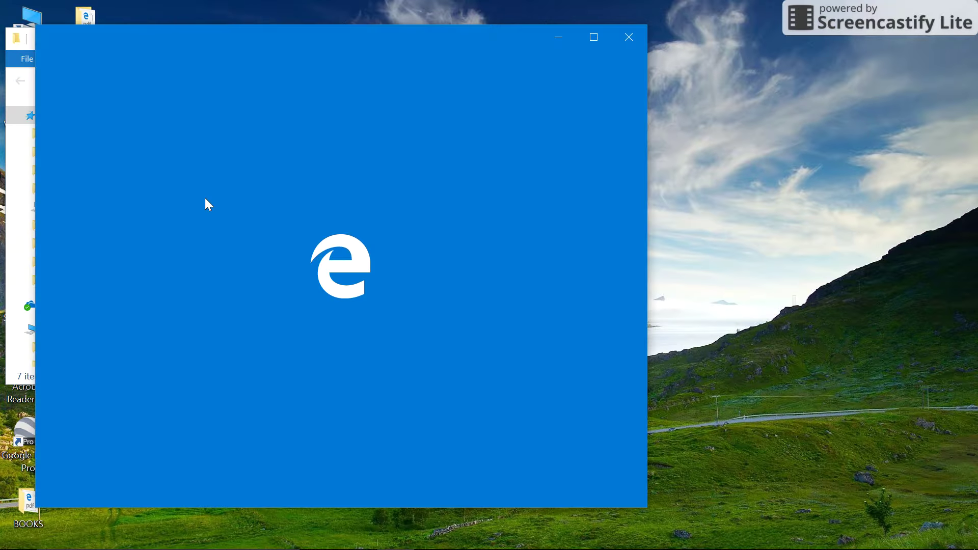
{"action": "left_click", "coordinate": [589, 44]}
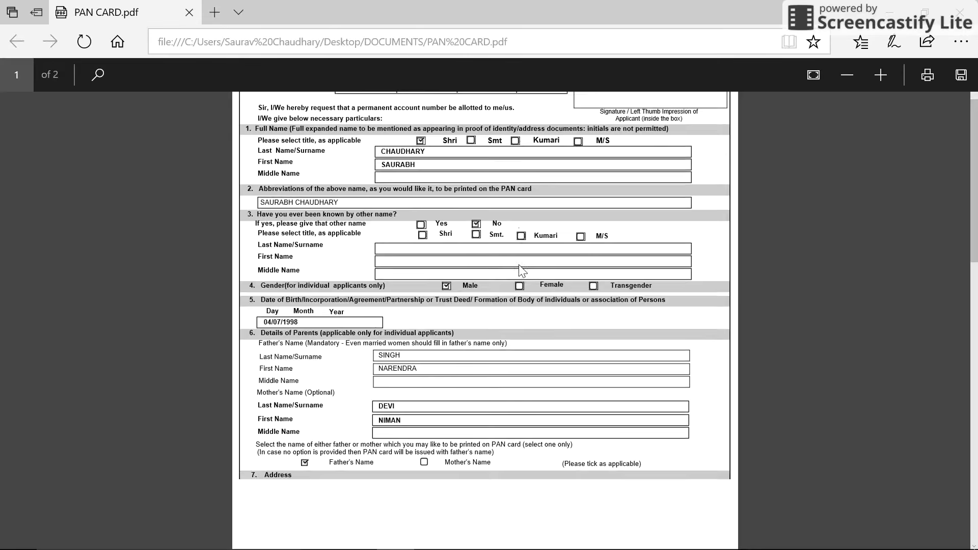
- Review the filled PAN application form through to its declaration, and close the PDF and the DOCUMENTS folder
{"action": "scroll", "coordinate": [512, 191], "scroll_direction": "down", "scroll_amount": 20}
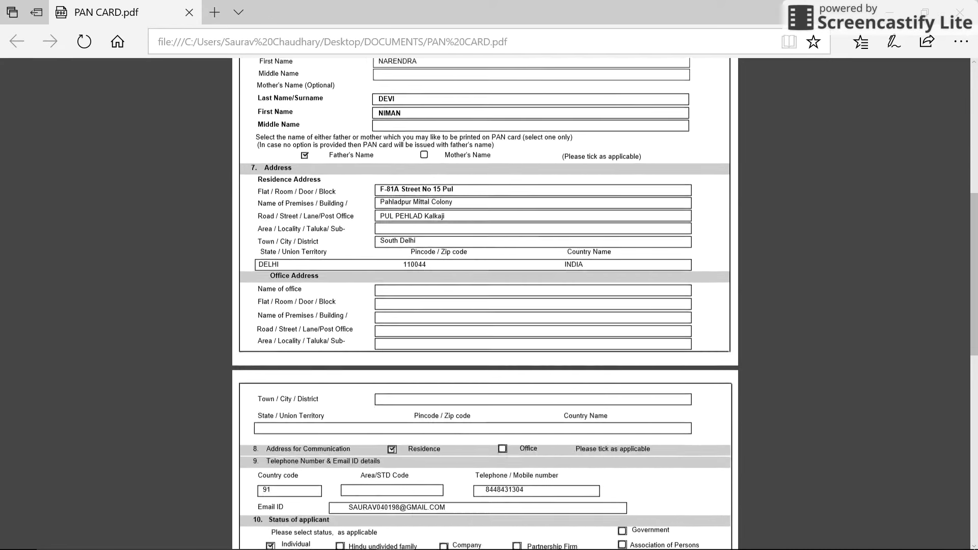
{"action": "scroll", "coordinate": [511, 191], "scroll_direction": "up", "scroll_amount": 1}
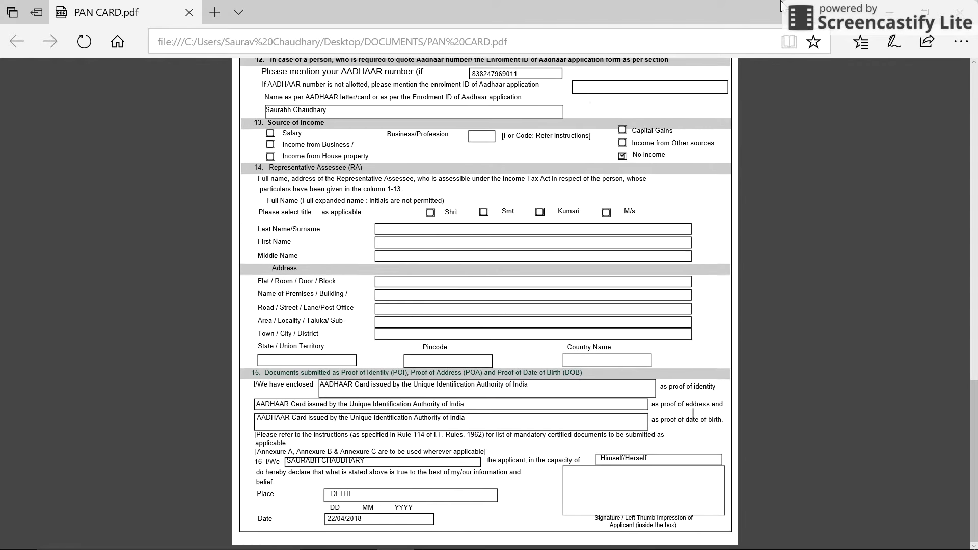
{"action": "left_click", "coordinate": [957, 6]}
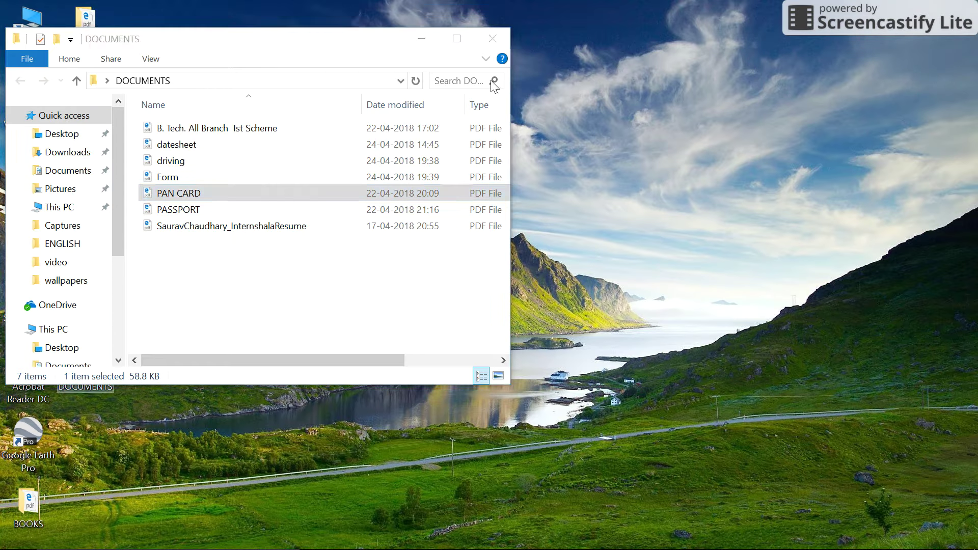
{"action": "left_click", "coordinate": [493, 36]}
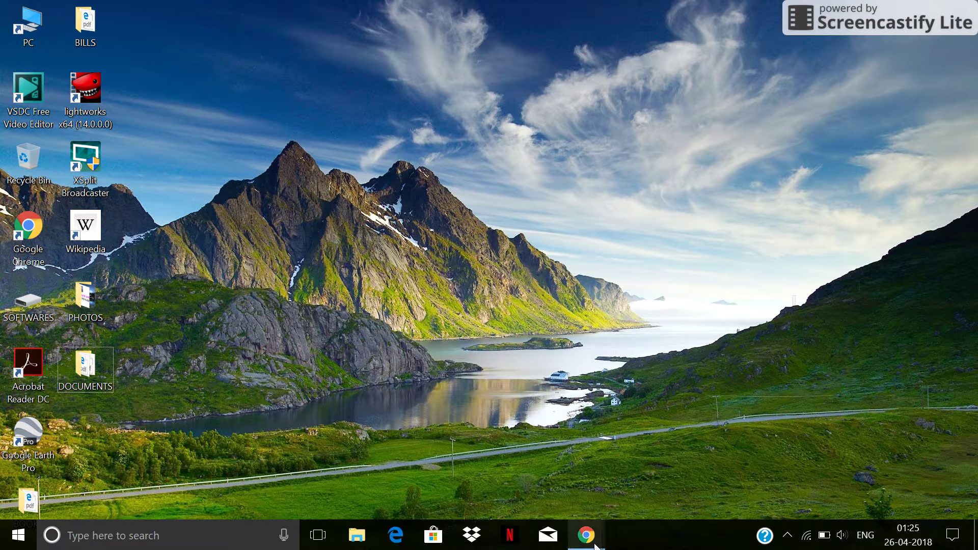
- Switch back to Chrome and show the start of the Registered User section of the online PAN application
{"action": "mouse_move", "coordinate": [586, 535]}
{"action": "left_click", "coordinate": [553, 496]}
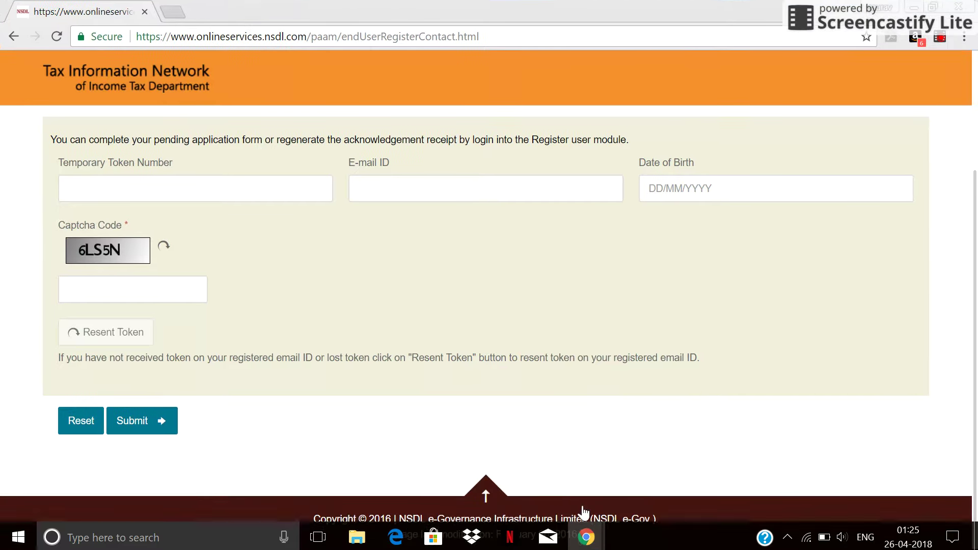
{"action": "scroll", "coordinate": [484, 335], "scroll_direction": "up", "scroll_amount": 3}
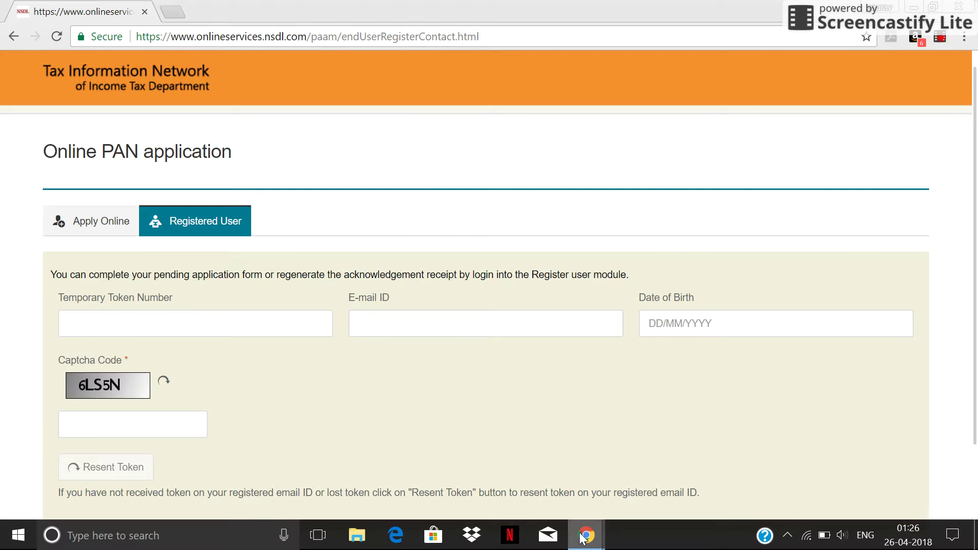
{"action": "mouse_move", "coordinate": [584, 539]}
{"action": "left_click", "coordinate": [649, 488]}
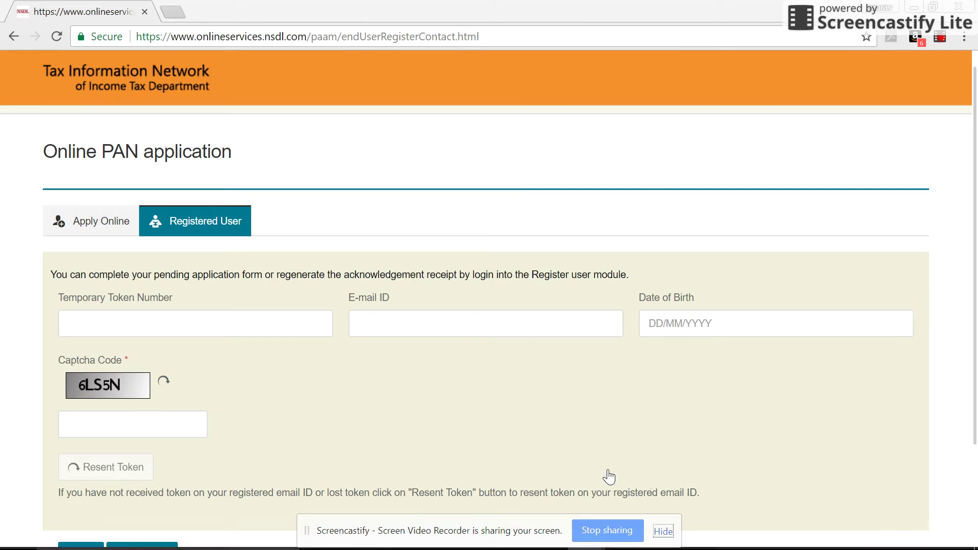